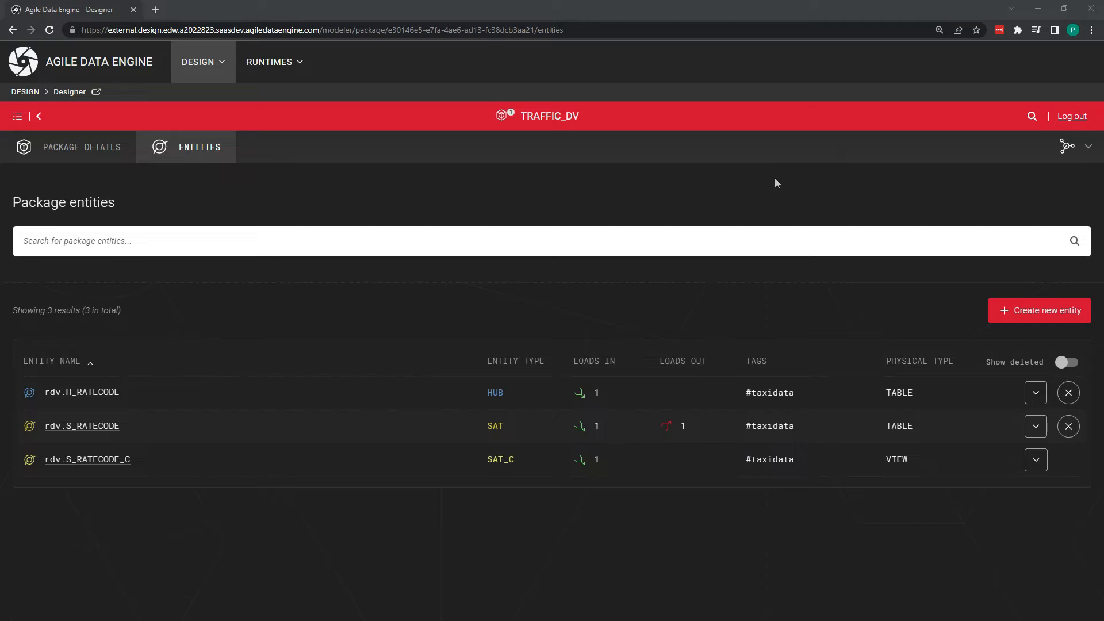
View the data model graph of the TRAFFIC_DV package and return to its entity list.
click(1080, 153)
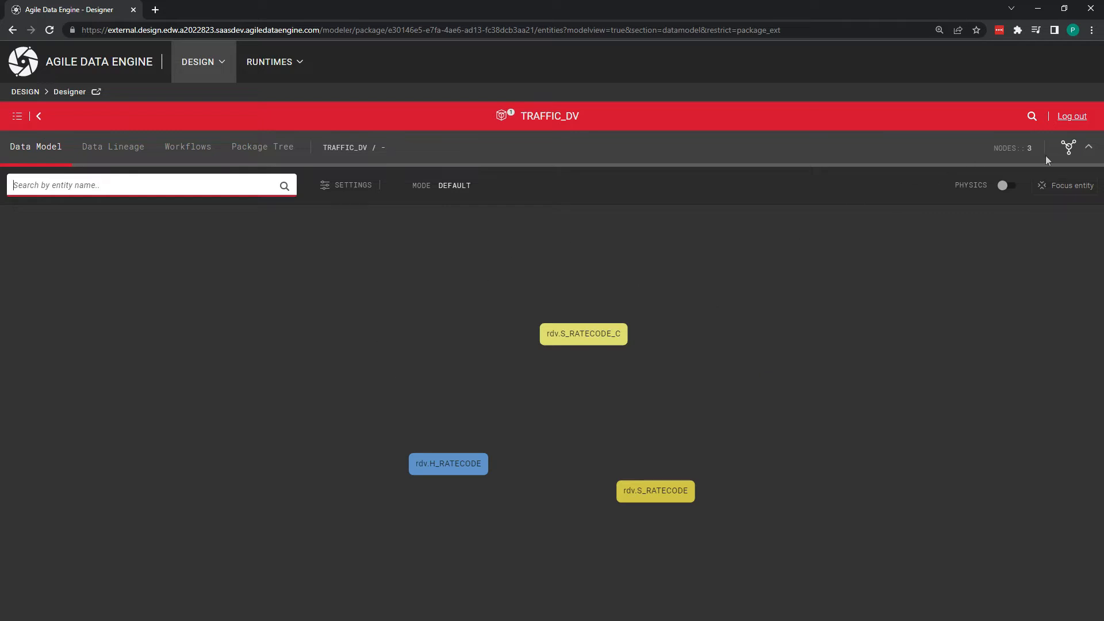
click(1087, 149)
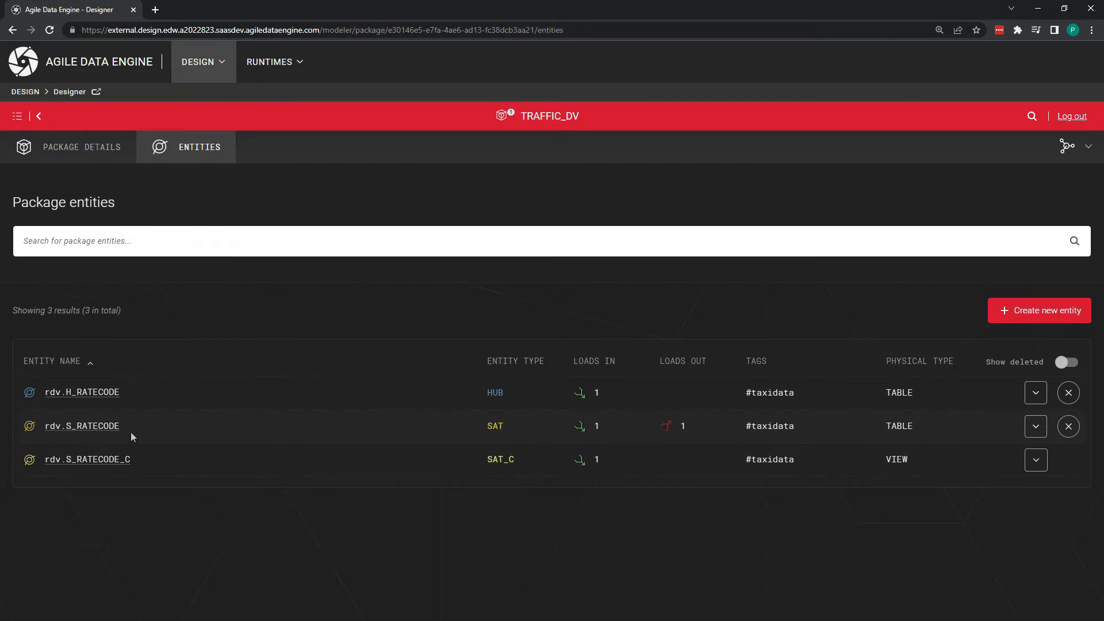
Create a reference on rdv.S_RATECODE to parent entity rdv.H_RATECODE, linking dv_id to dv_id.
click(108, 424)
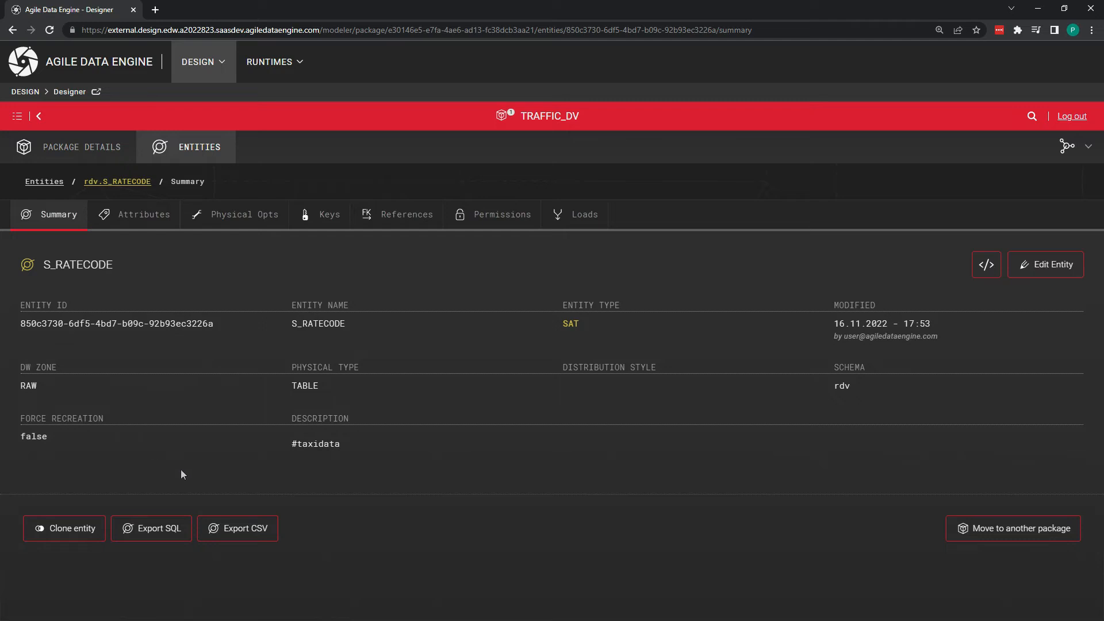
click(424, 222)
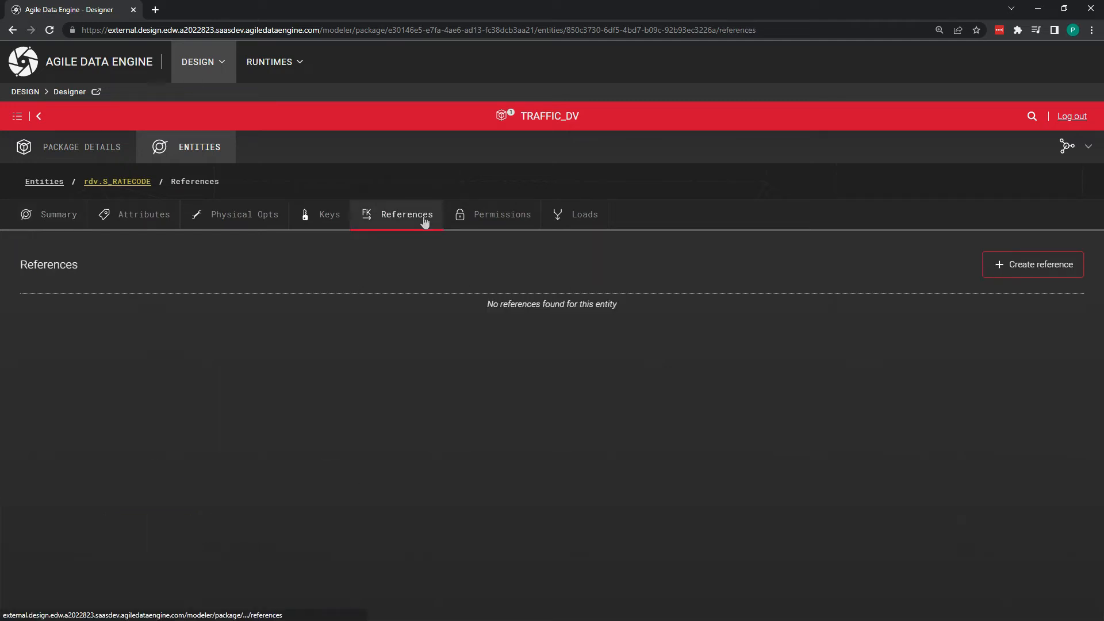
click(1068, 270)
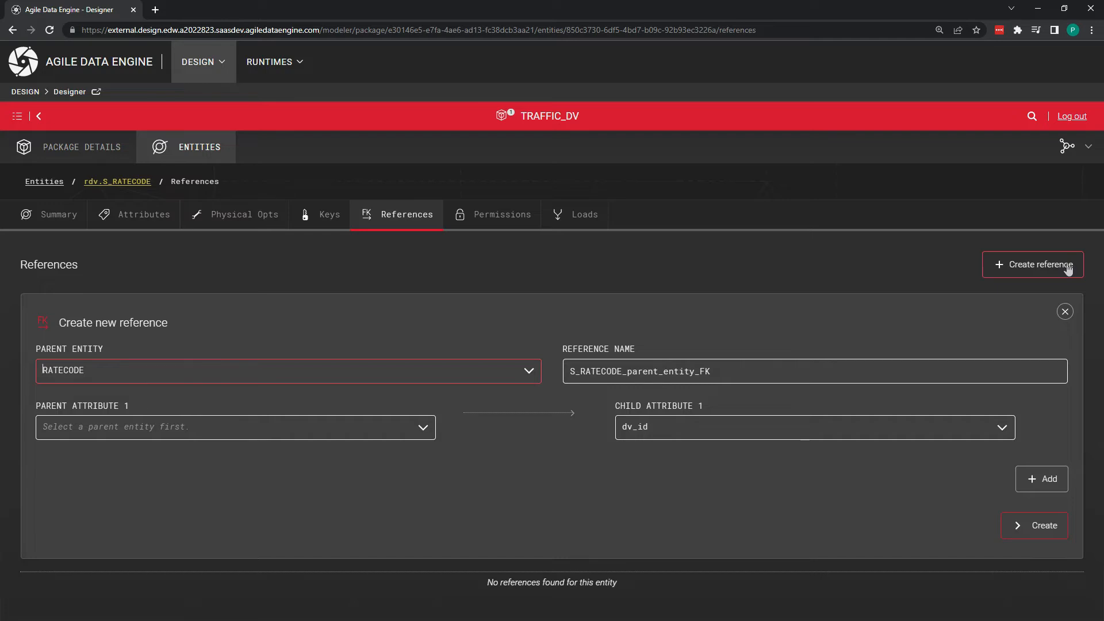
click(400, 376)
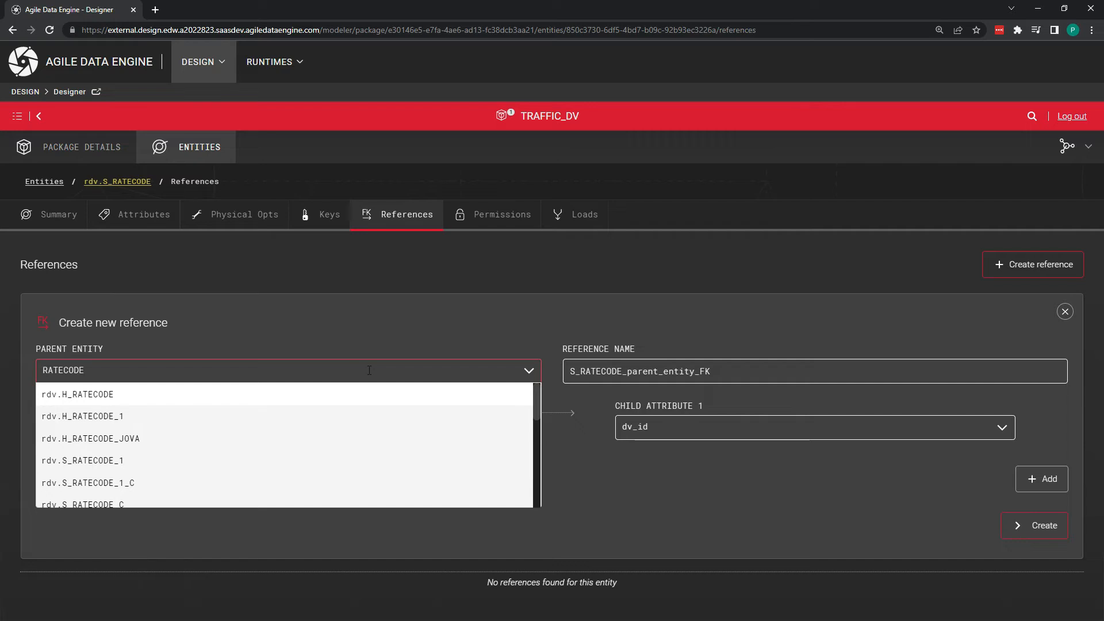
click(281, 400)
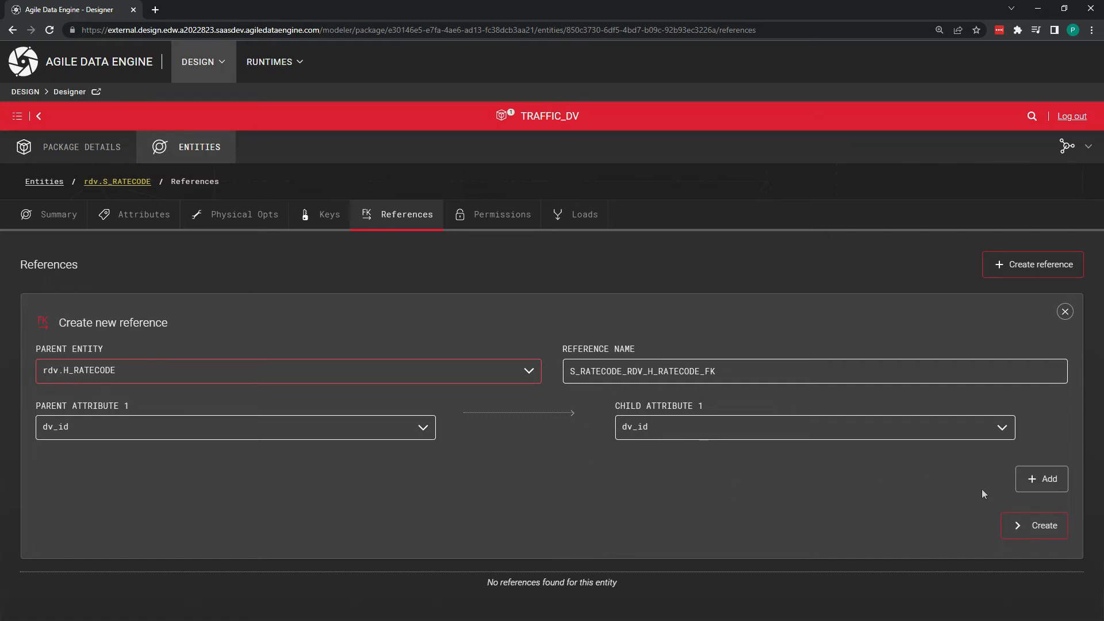
click(1038, 528)
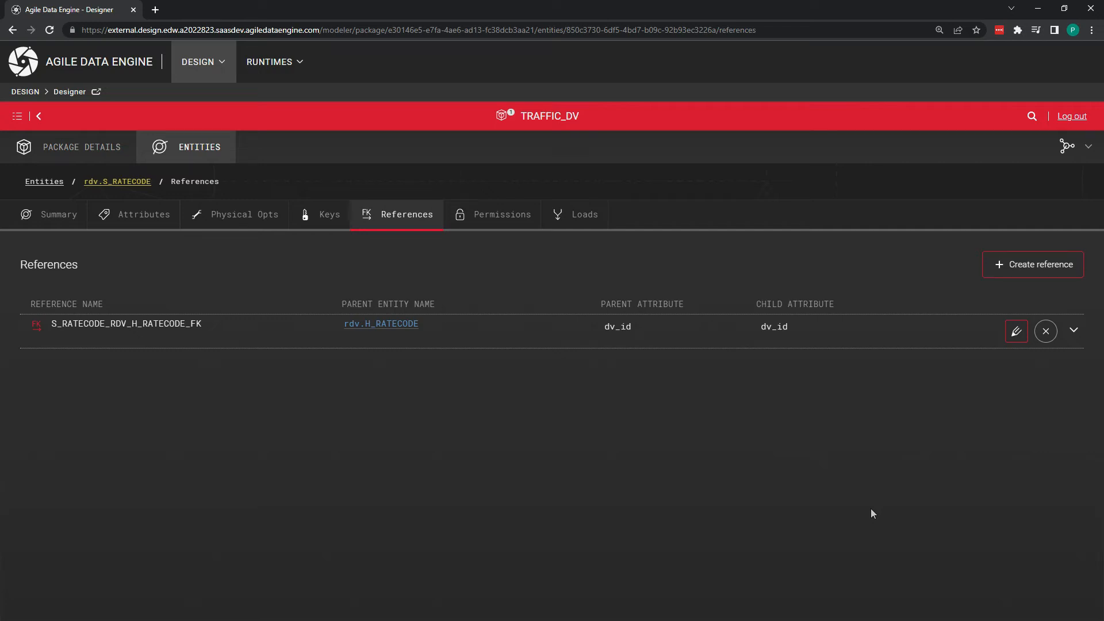
Create an entity mapping in S_RATECODE's load load_s_ratecode_from_stg_ratecode_description with staging.STG_RATECODE_DESCRIPTION as the source entity.
click(595, 223)
click(192, 326)
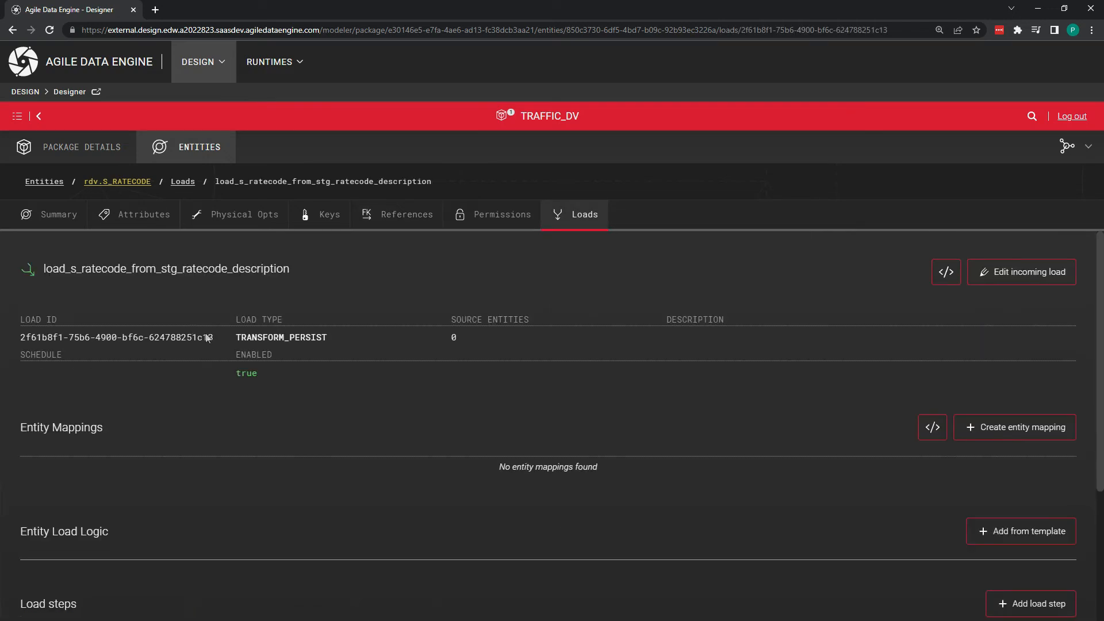
click(998, 430)
click(400, 324)
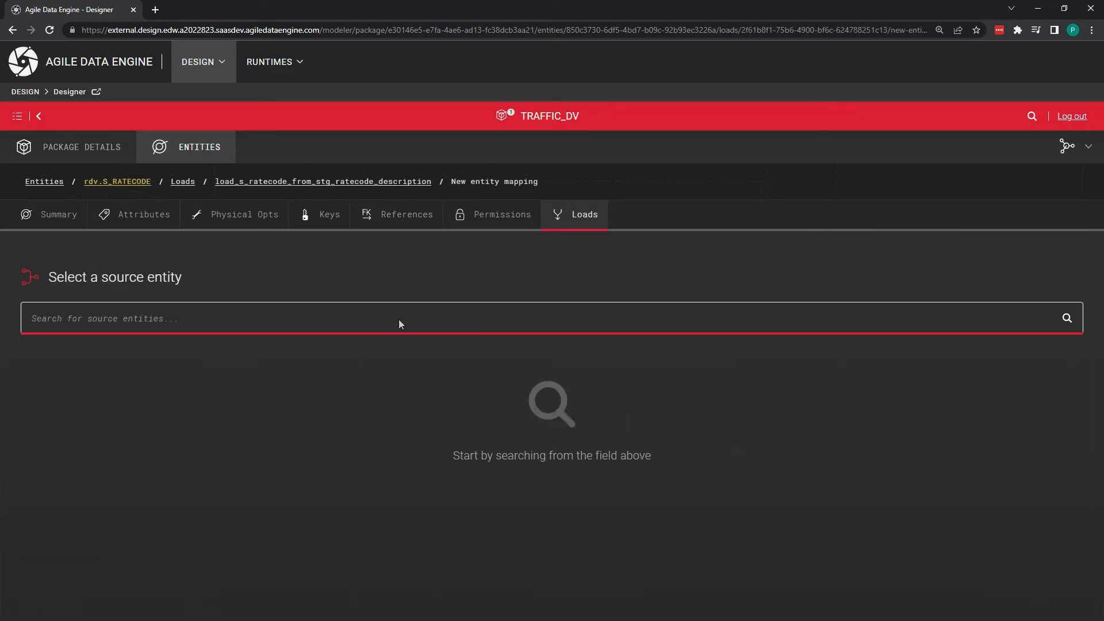
text(stg_ratecode)
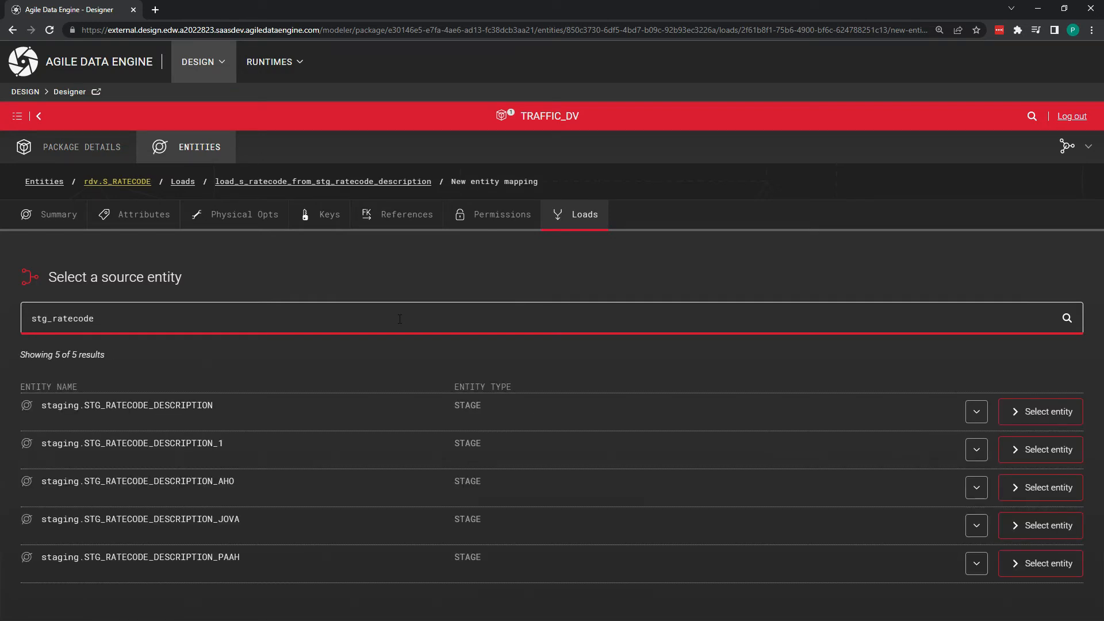
click(1047, 410)
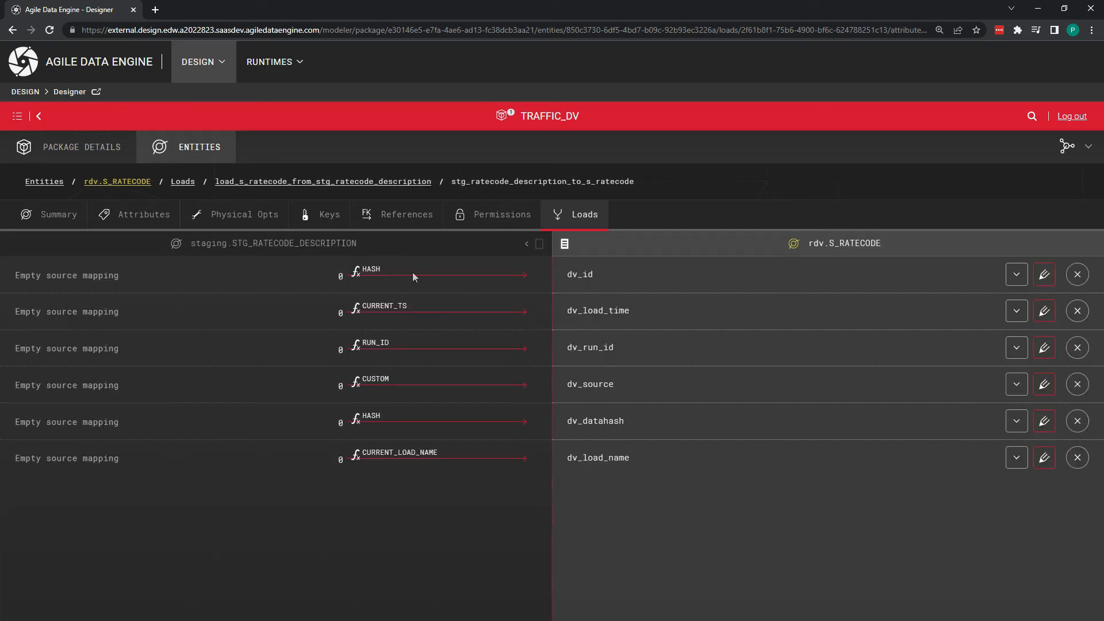
Map the source attributes ratecode and description to rdv.S_RATECODE by name.
click(539, 244)
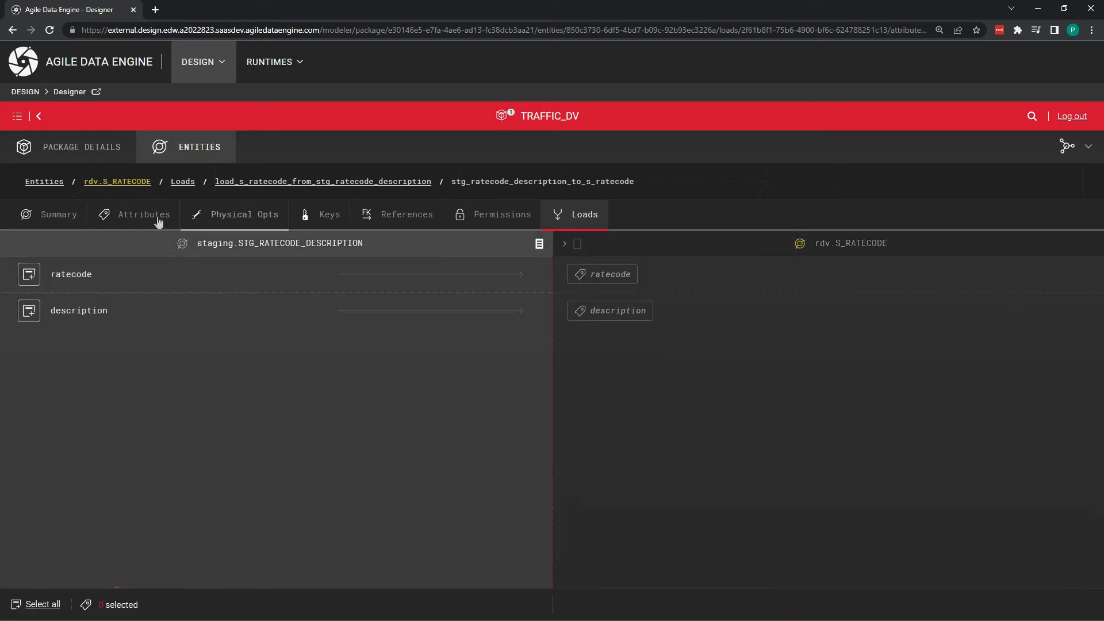
click(577, 244)
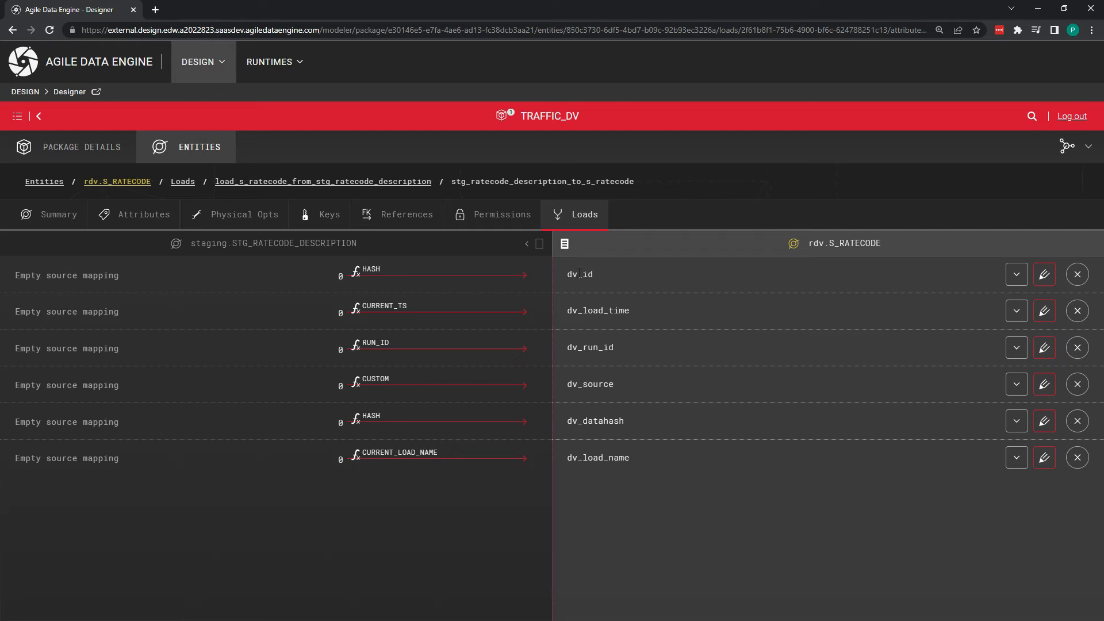
click(539, 243)
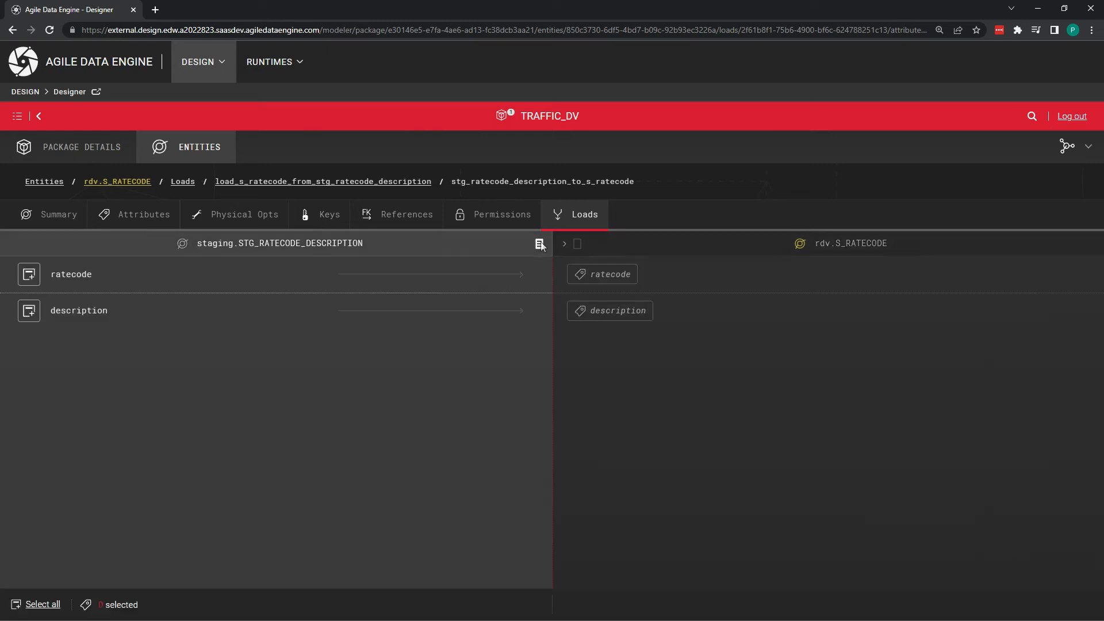
click(406, 279)
click(406, 315)
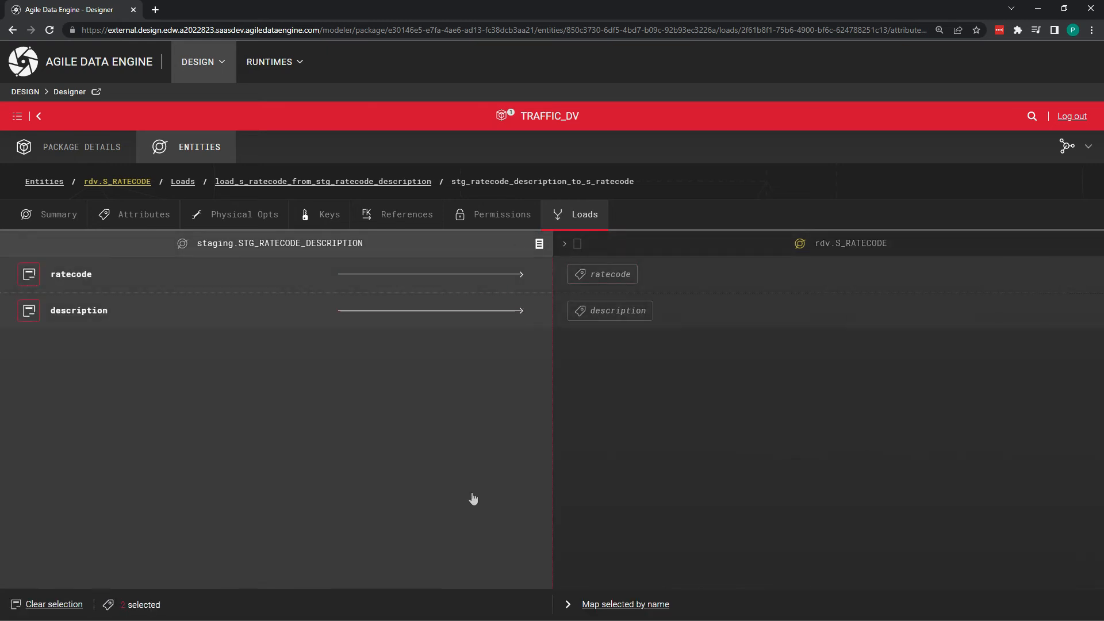
click(620, 604)
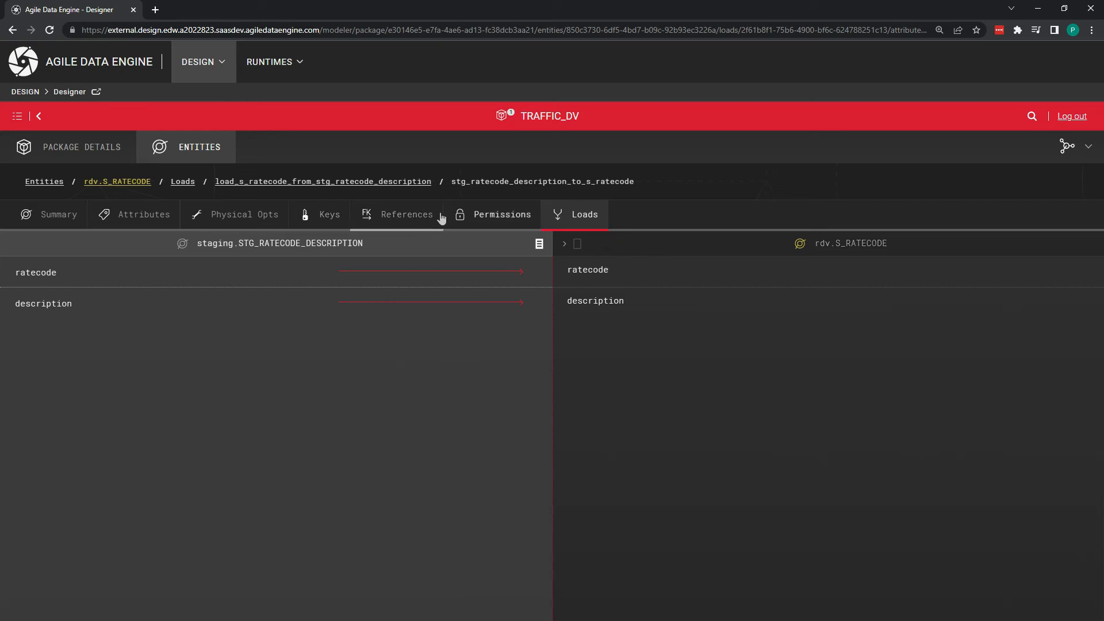
Give the target attribute dv_id its source attribute ratecode by copying the mapping by reference, and save it.
click(579, 244)
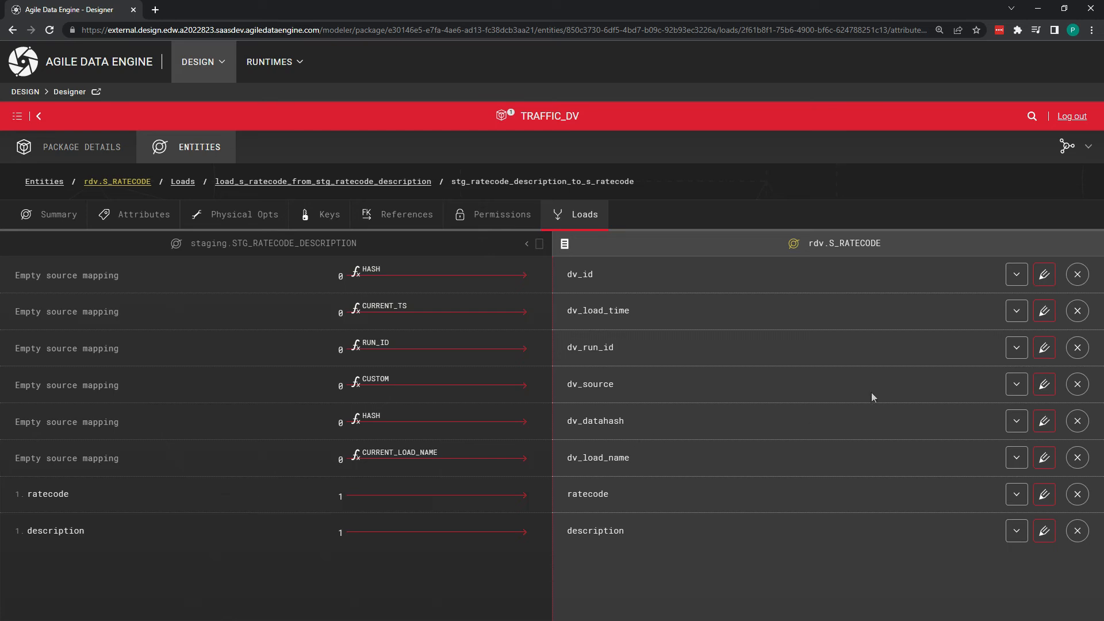
click(1044, 275)
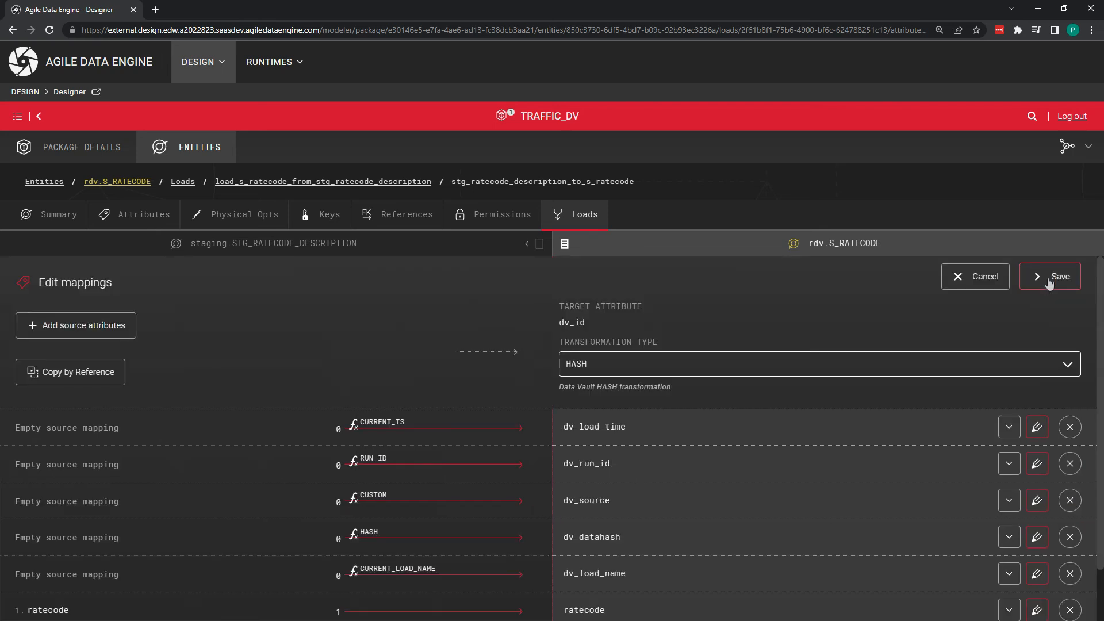
click(105, 373)
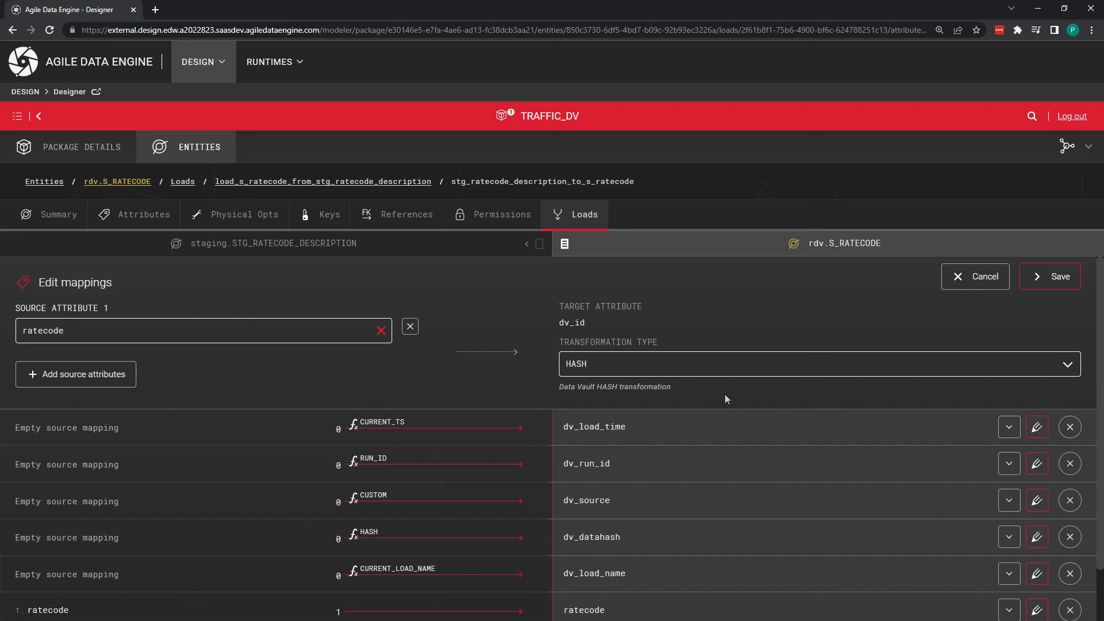
click(1042, 278)
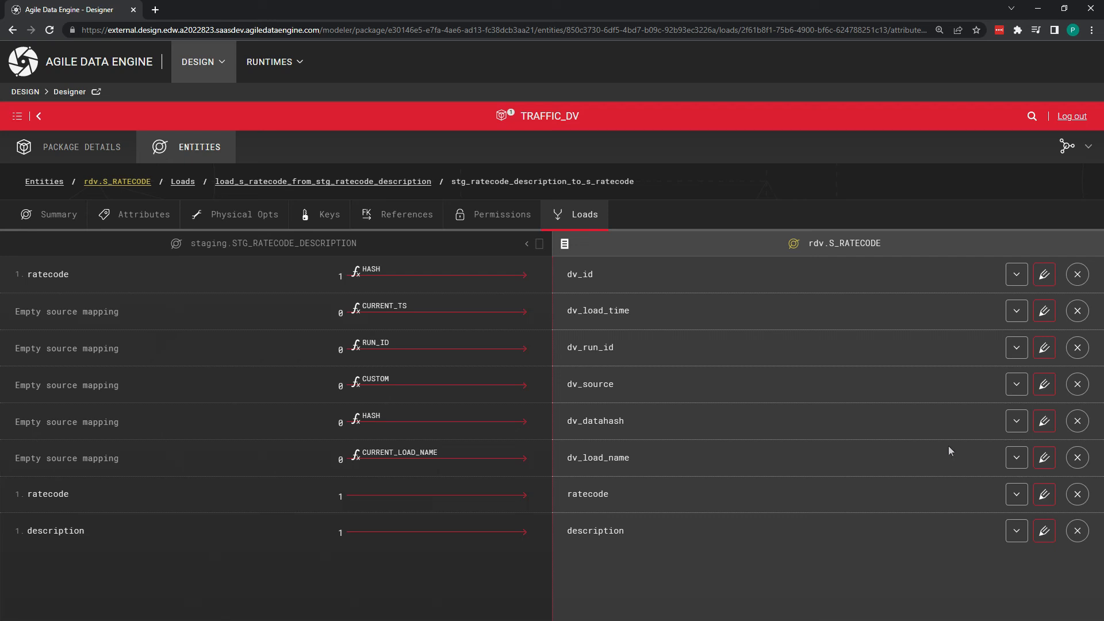
Set the custom transformation formula of dv_source to 'taxidata' and save the mapping.
click(1043, 384)
click(577, 527)
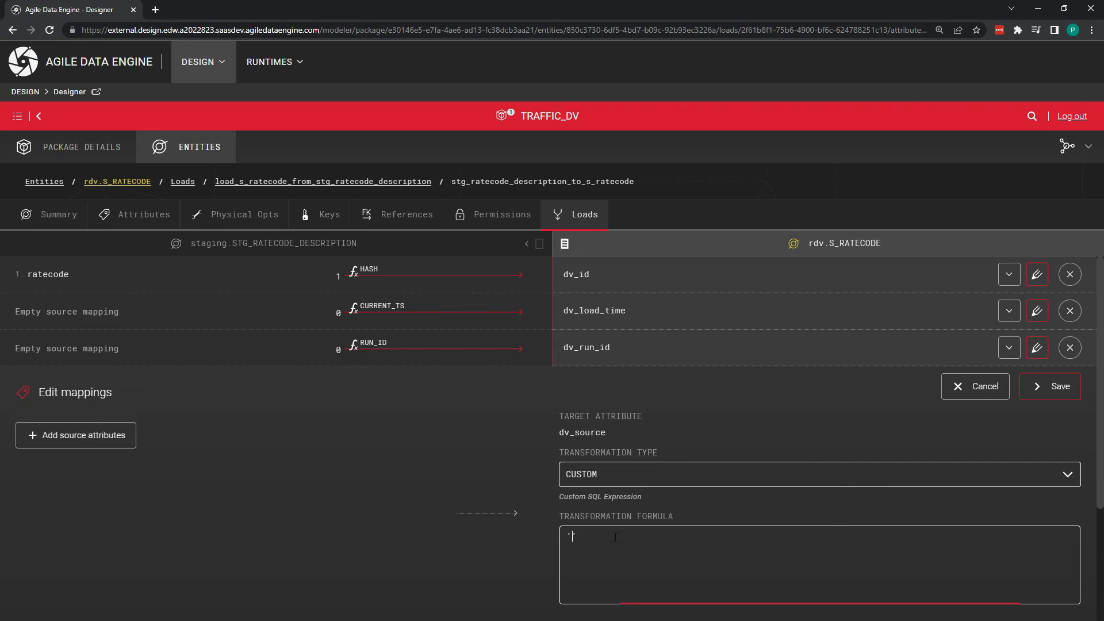
text(taxi)
text(data)
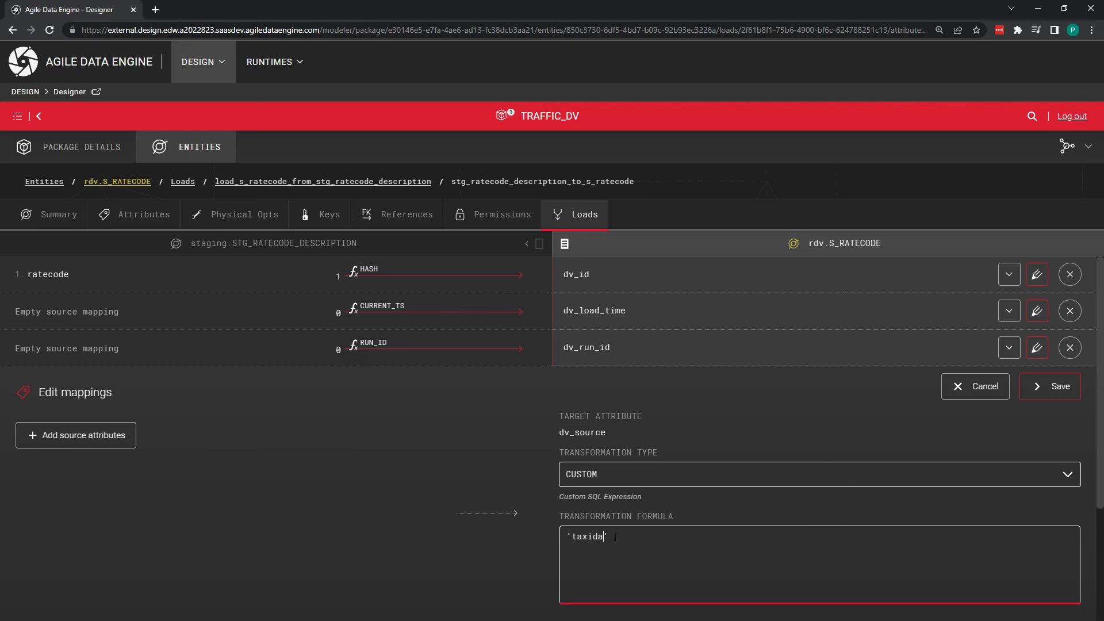
click(1056, 386)
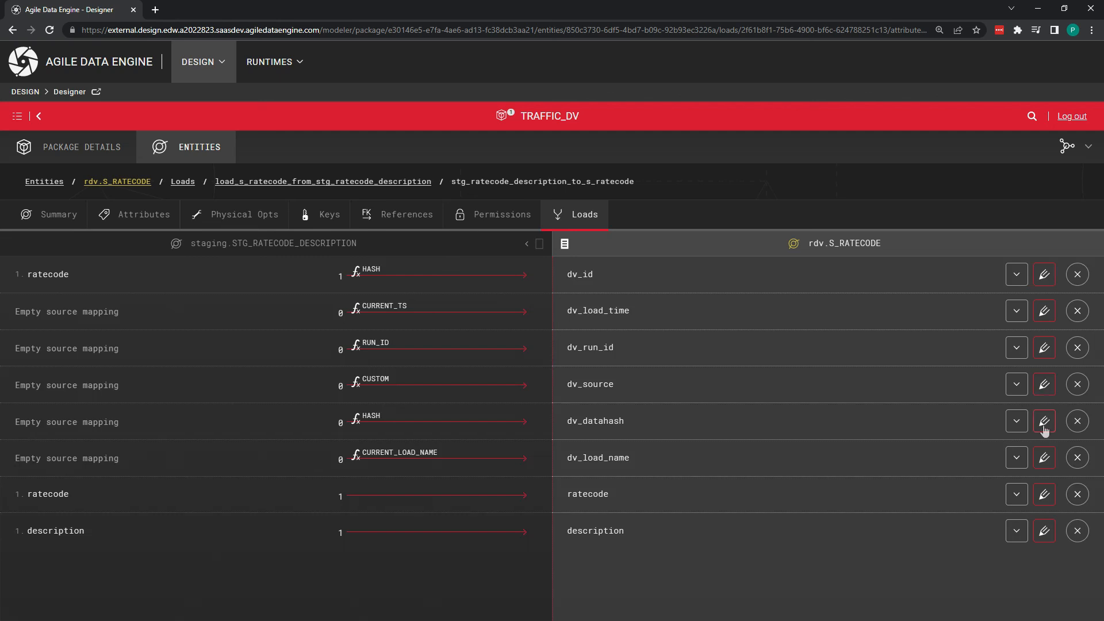
Add all mapped attributes, ratecode and description, as sources of the dv_datahash HASH transformation and save it.
click(1044, 421)
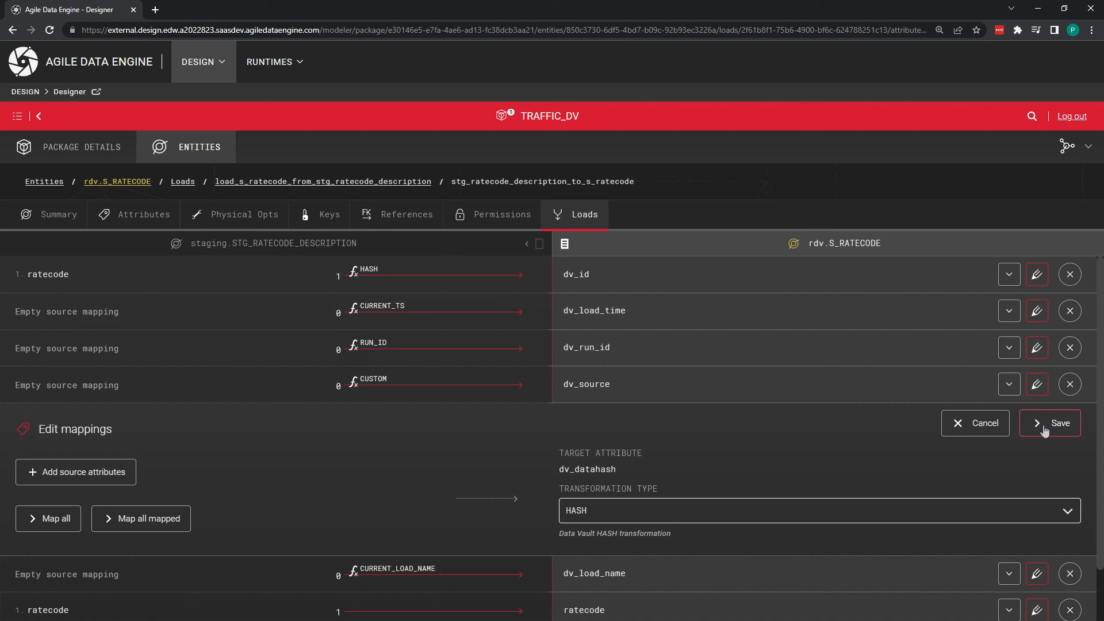
click(163, 521)
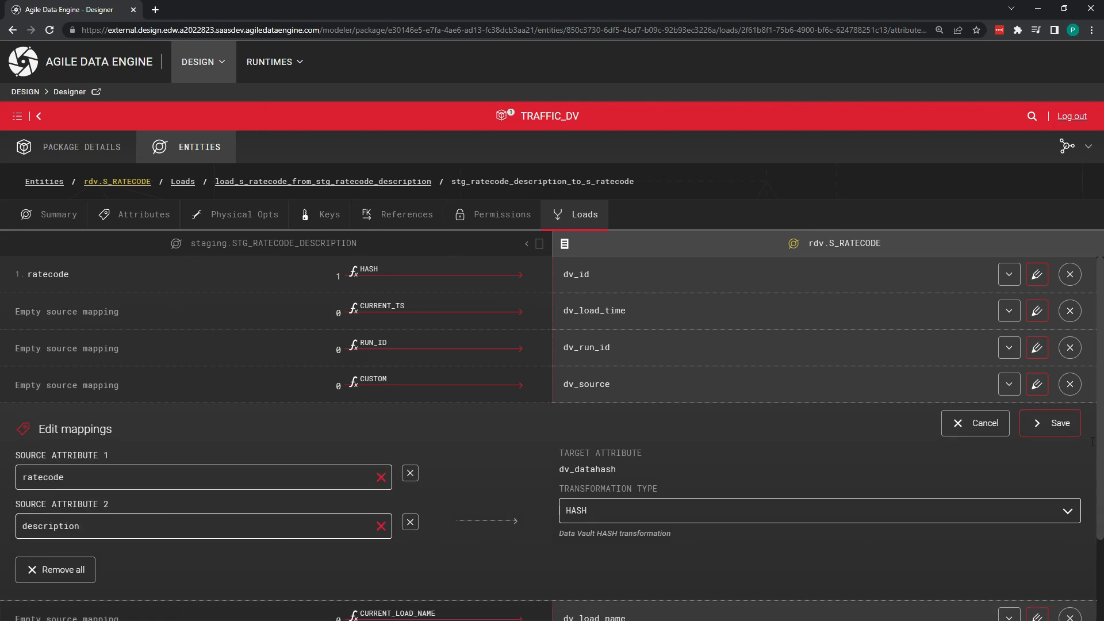
click(1073, 430)
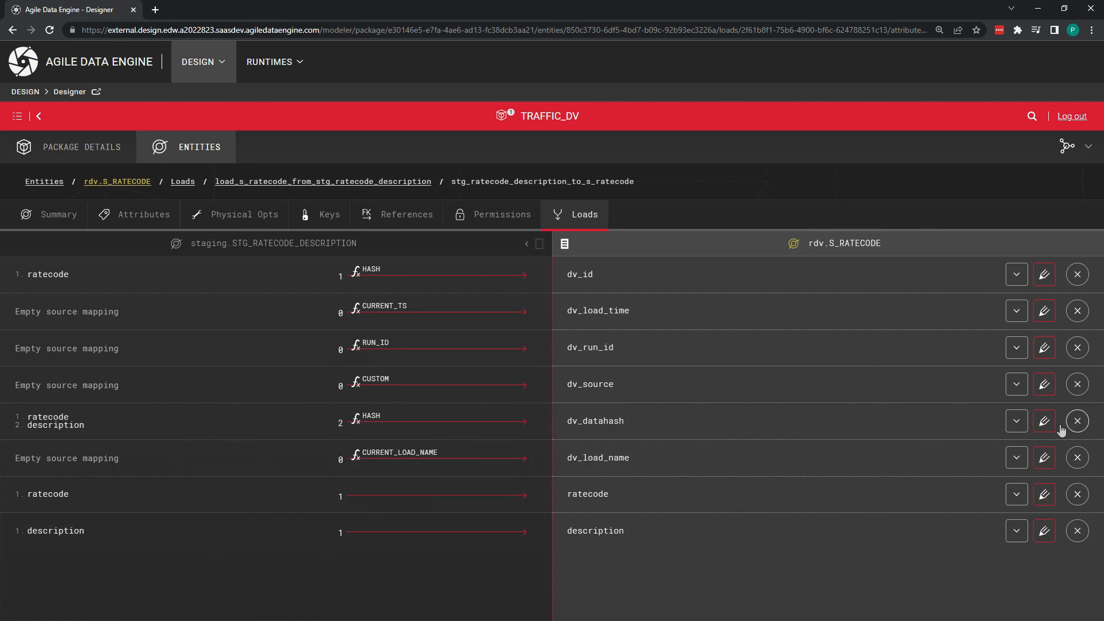